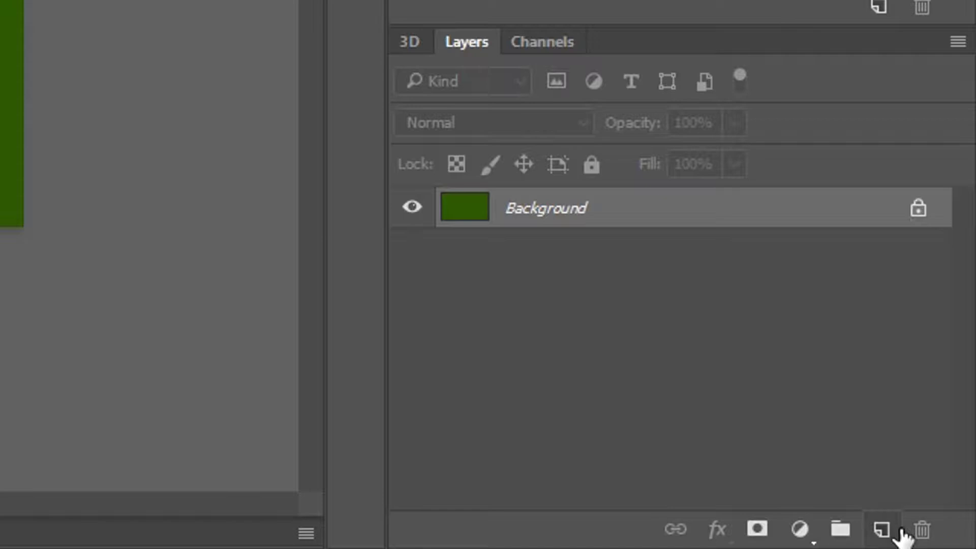
- Add a new empty layer, set the foreground colour to light blue #7ecefd, and take the Brush
{"action": "left_click", "coordinate": [894, 530]}
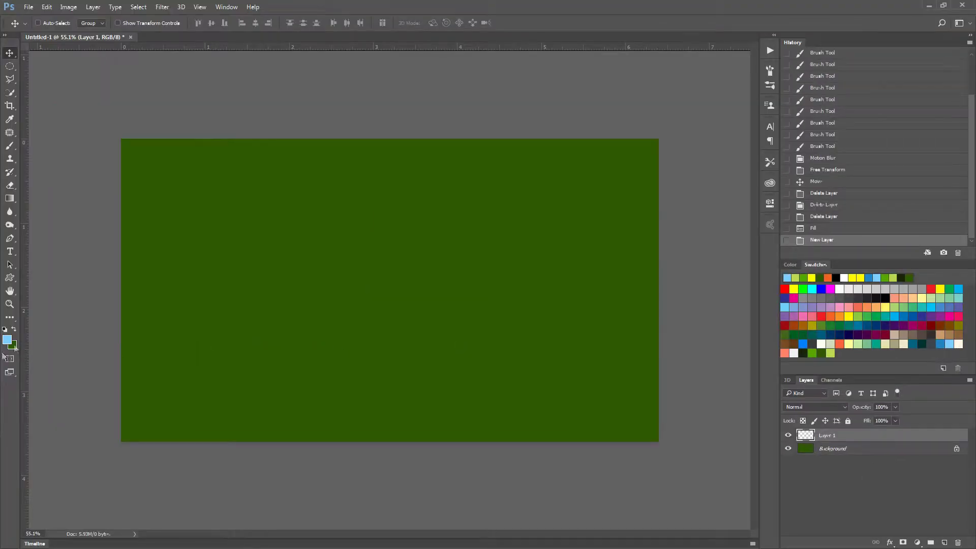
{"action": "left_click", "coordinate": [8, 340]}
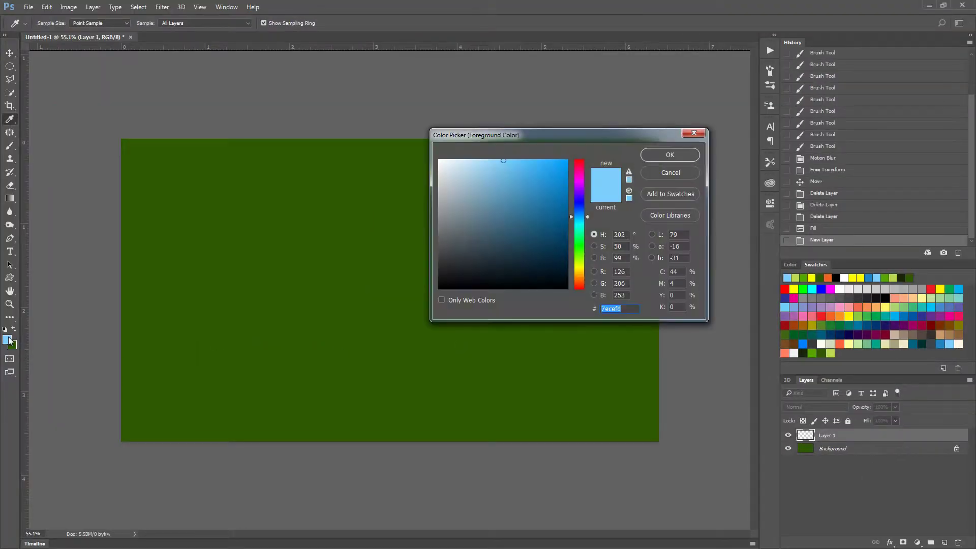
{"action": "left_click", "coordinate": [670, 155]}
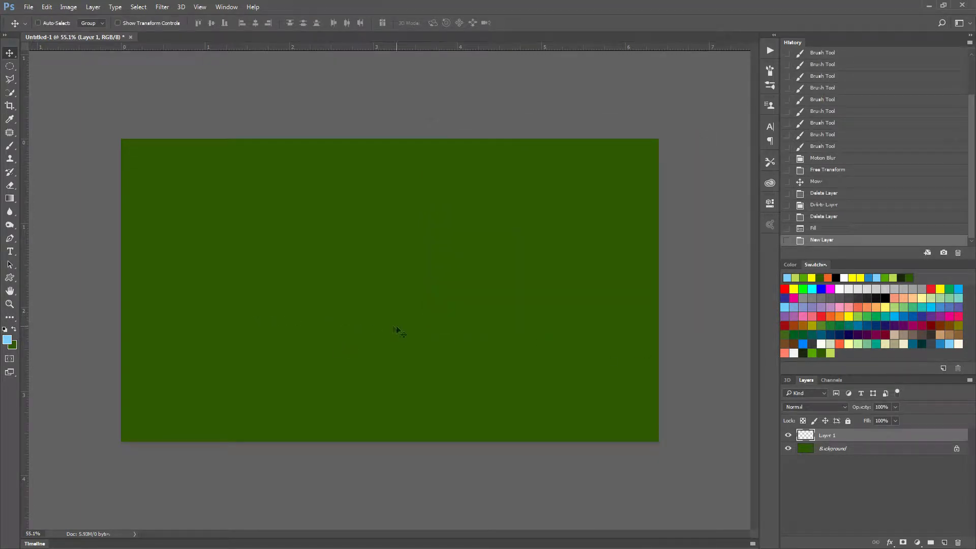
{"action": "key", "text": "b"}
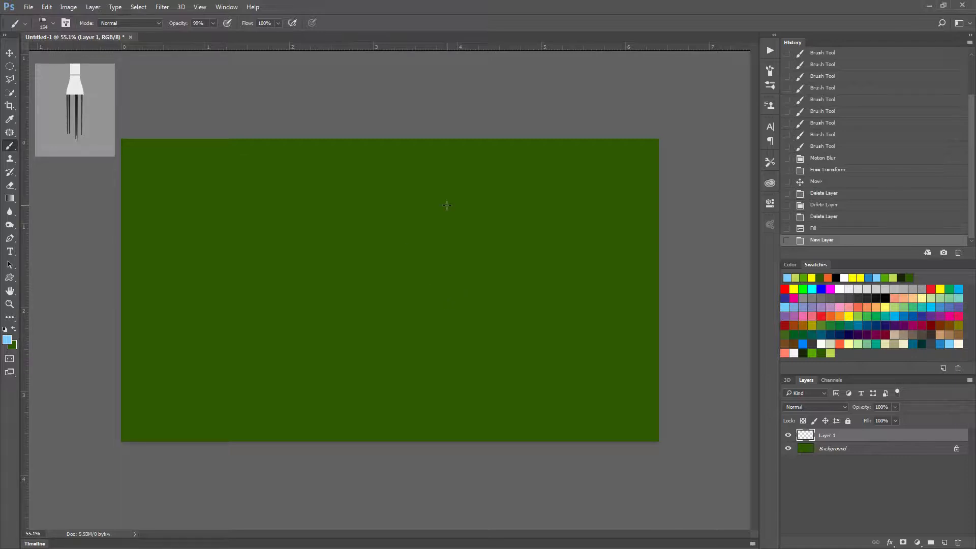
- Pick the flat bristle brush tip from the presets, keeping its 154 px size
{"action": "right_click", "coordinate": [445, 262]}
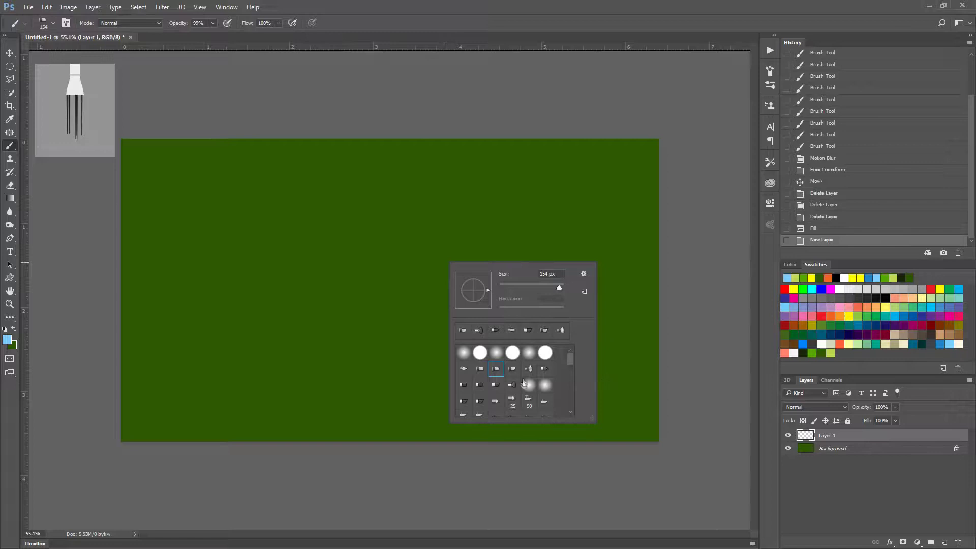
{"action": "left_click", "coordinate": [480, 369]}
{"action": "left_click", "coordinate": [463, 369]}
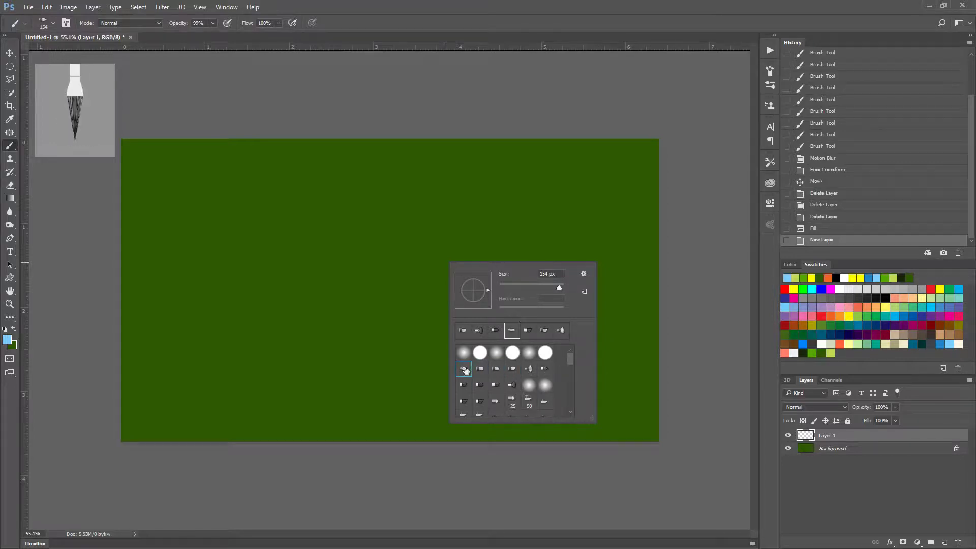
{"action": "left_click", "coordinate": [479, 369]}
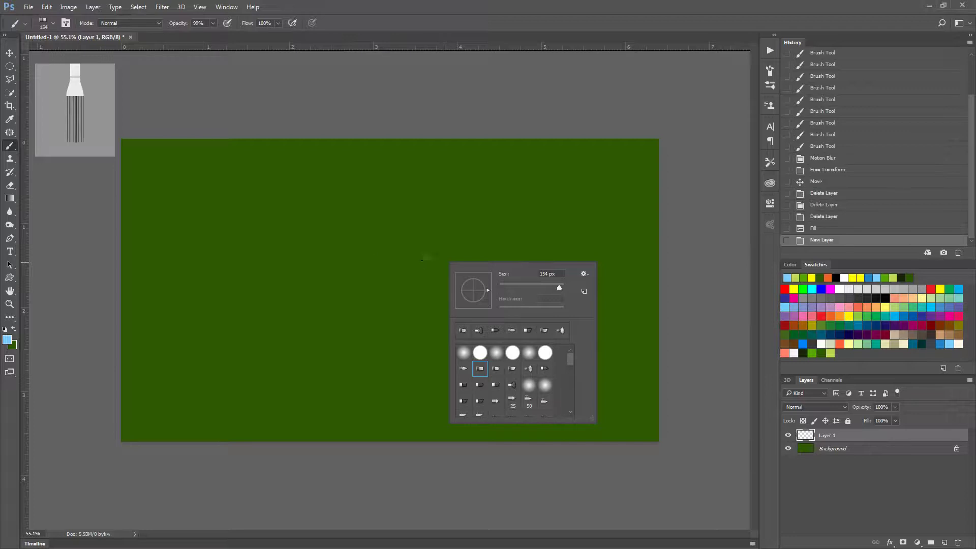
- Raise brush opacity to 100% and paint fine light-blue bristle strokes across the middle
{"action": "left_click_drag", "start_coordinate": [178, 23], "coordinate": [181, 23]}
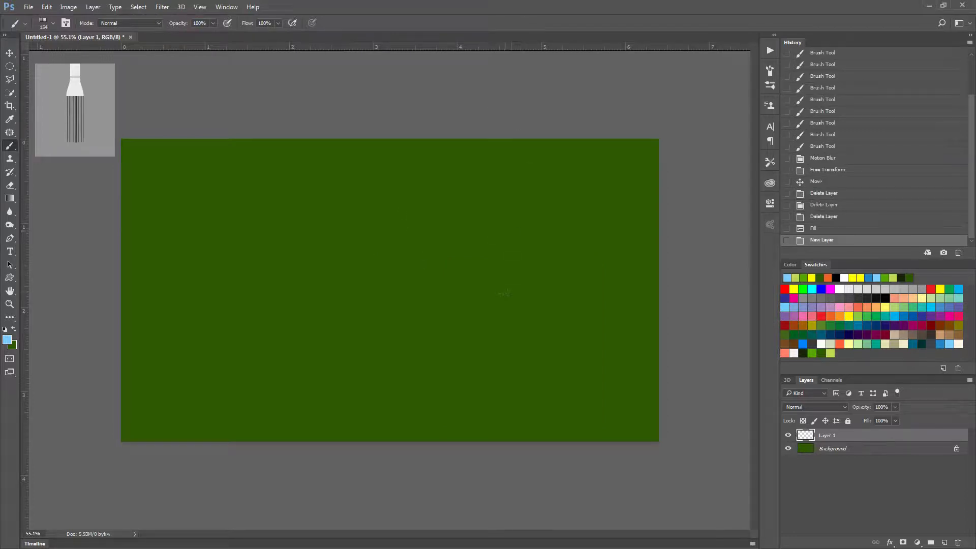
{"action": "left_click_drag", "start_coordinate": [504, 294], "coordinate": [457, 300]}
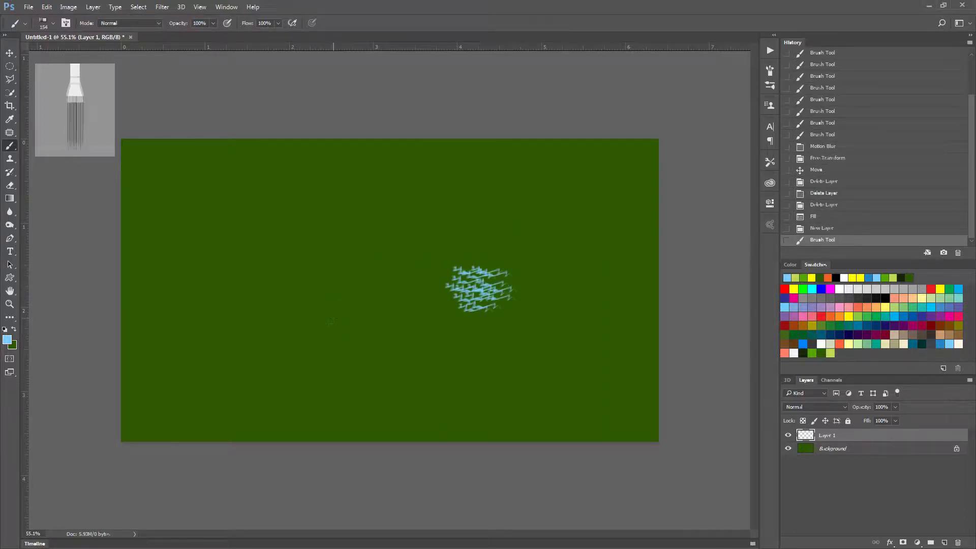
{"action": "mouse_move", "coordinate": [331, 322]}
{"action": "left_mouse_down"}
{"action": "mouse_move", "coordinate": [244, 305]}
{"action": "mouse_move", "coordinate": [232, 277]}
{"action": "left_mouse_up"}
{"action": "left_click_drag", "start_coordinate": [313, 196], "coordinate": [511, 249]}
{"action": "left_click_drag", "start_coordinate": [201, 300], "coordinate": [404, 284]}
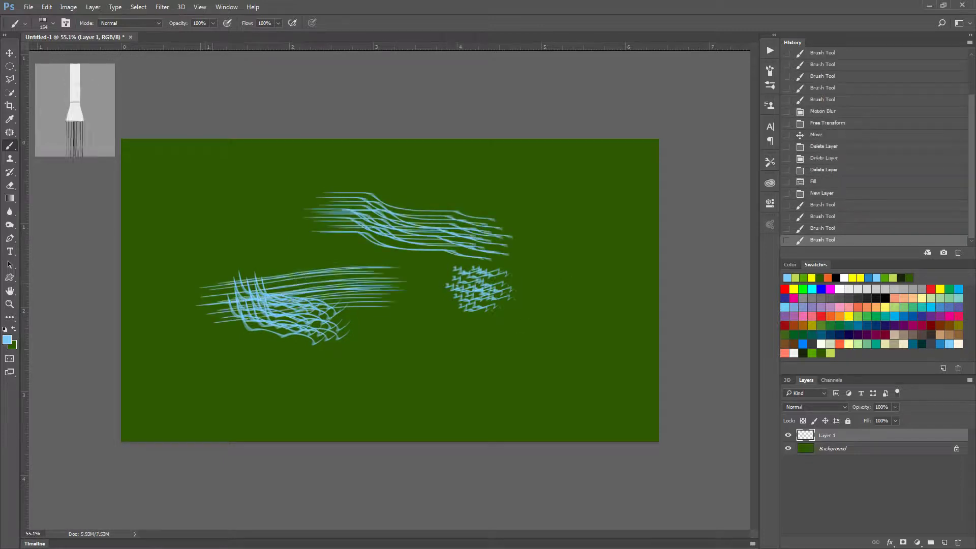
{"action": "left_click_drag", "start_coordinate": [313, 277], "coordinate": [303, 316]}
{"action": "left_click_drag", "start_coordinate": [377, 270], "coordinate": [366, 305]}
{"action": "left_click_drag", "start_coordinate": [473, 277], "coordinate": [460, 315]}
{"action": "left_click_drag", "start_coordinate": [549, 284], "coordinate": [536, 320]}
{"action": "left_click_drag", "start_coordinate": [628, 297], "coordinate": [615, 321]}
- Switch to a denser brush tip and paint broad light-blue patches over the stroke clusters
{"action": "right_click", "coordinate": [462, 289]}
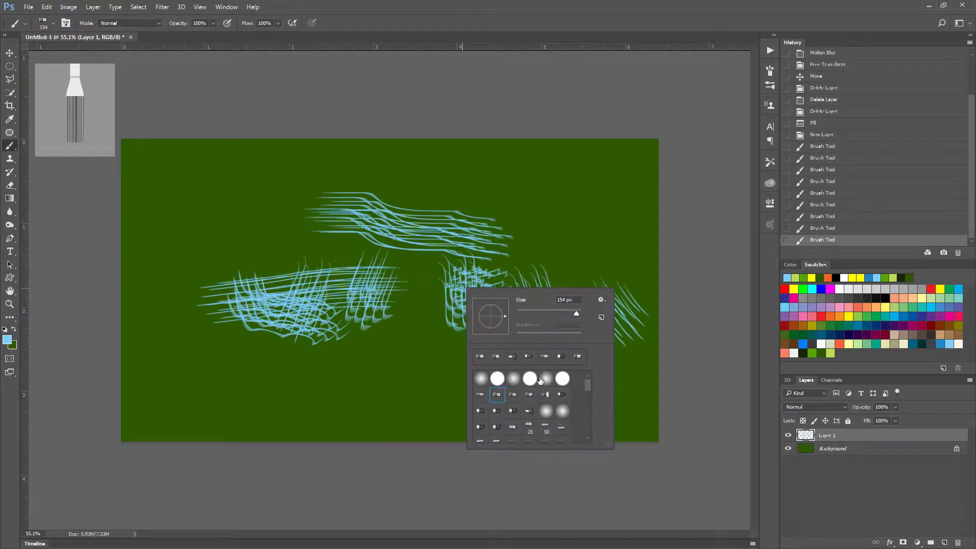
{"action": "left_click", "coordinate": [541, 381]}
{"action": "mouse_move", "coordinate": [509, 293]}
{"action": "left_mouse_down"}
{"action": "mouse_move", "coordinate": [643, 254]}
{"action": "mouse_move", "coordinate": [498, 287]}
{"action": "left_mouse_up"}
{"action": "mouse_move", "coordinate": [305, 247]}
{"action": "left_mouse_down"}
{"action": "mouse_move", "coordinate": [331, 275]}
{"action": "mouse_move", "coordinate": [305, 254]}
{"action": "left_mouse_up"}
{"action": "left_click_drag", "start_coordinate": [407, 300], "coordinate": [519, 336]}
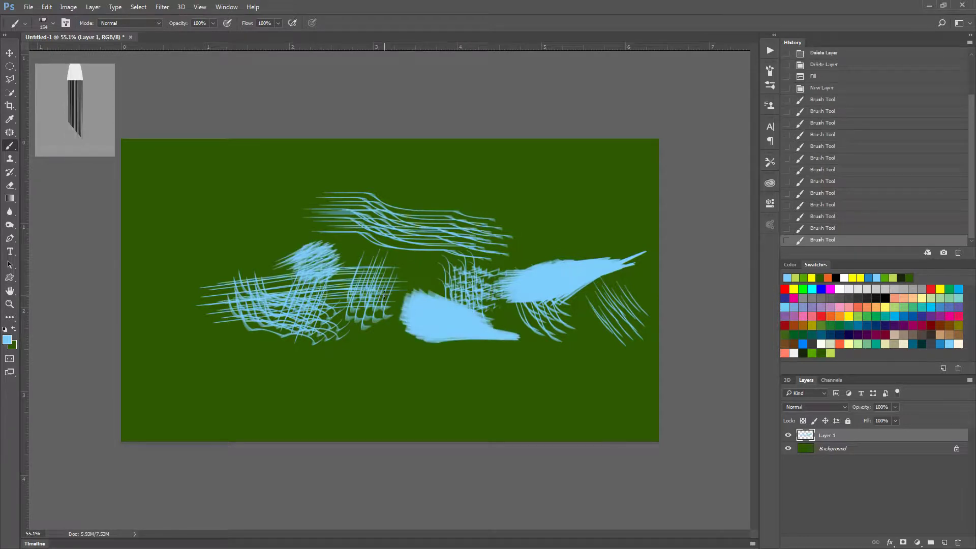
{"action": "mouse_move", "coordinate": [282, 297]}
{"action": "left_mouse_down"}
{"action": "mouse_move", "coordinate": [234, 285]}
{"action": "mouse_move", "coordinate": [190, 254]}
{"action": "mouse_move", "coordinate": [330, 264]}
{"action": "mouse_move", "coordinate": [399, 250]}
{"action": "left_mouse_up"}
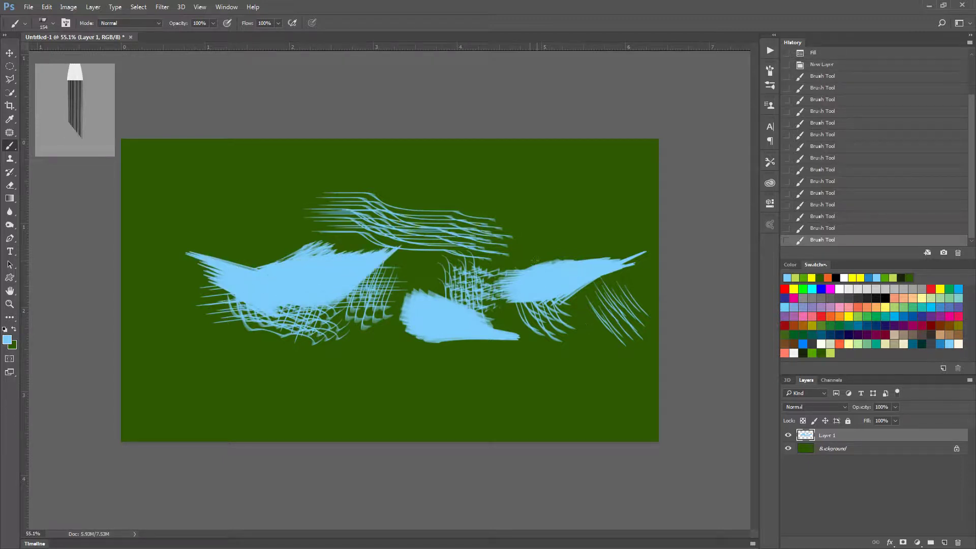
{"action": "left_click_drag", "start_coordinate": [534, 261], "coordinate": [448, 260]}
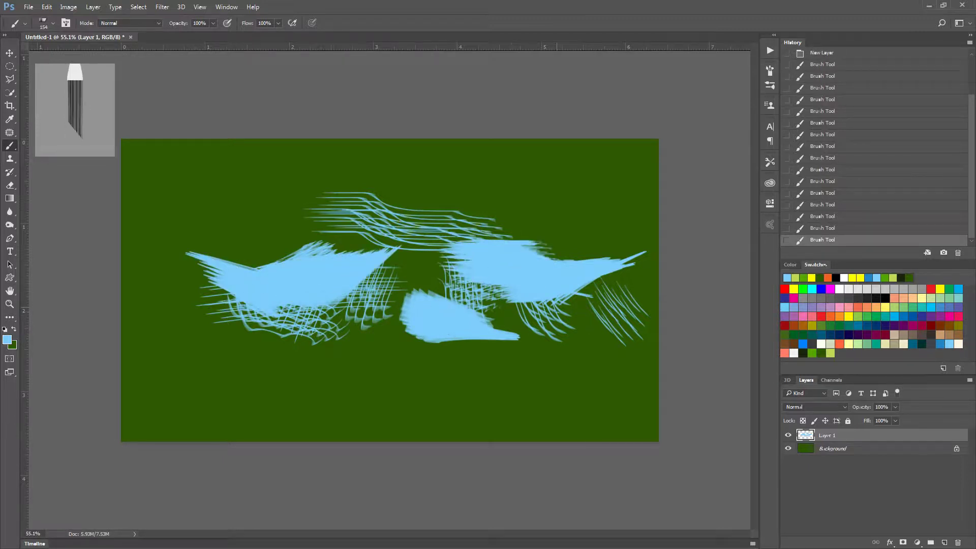
{"action": "right_click", "coordinate": [457, 251]}
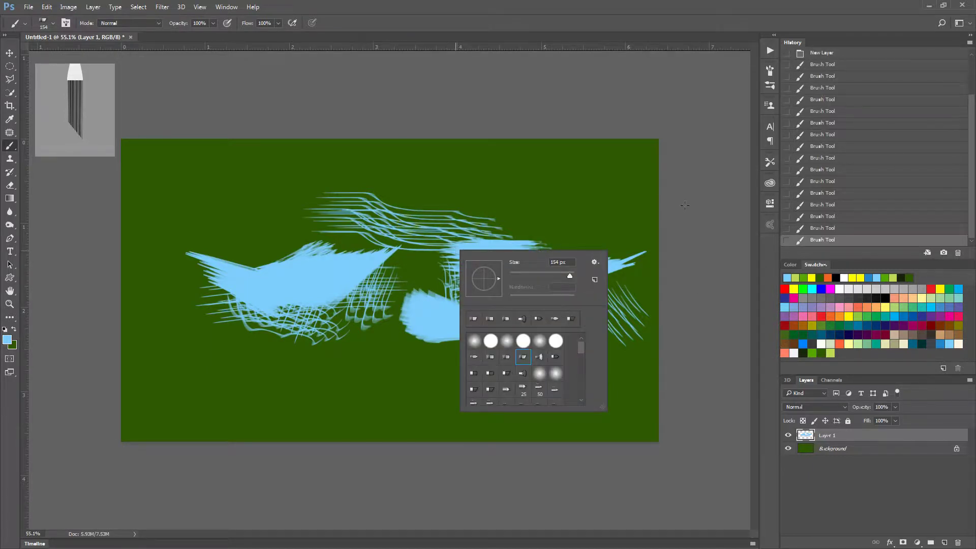
- Apply a Motion Blur with angle 0° and distance 2000 pixels to Layer 1
{"action": "key", "text": "Escape"}
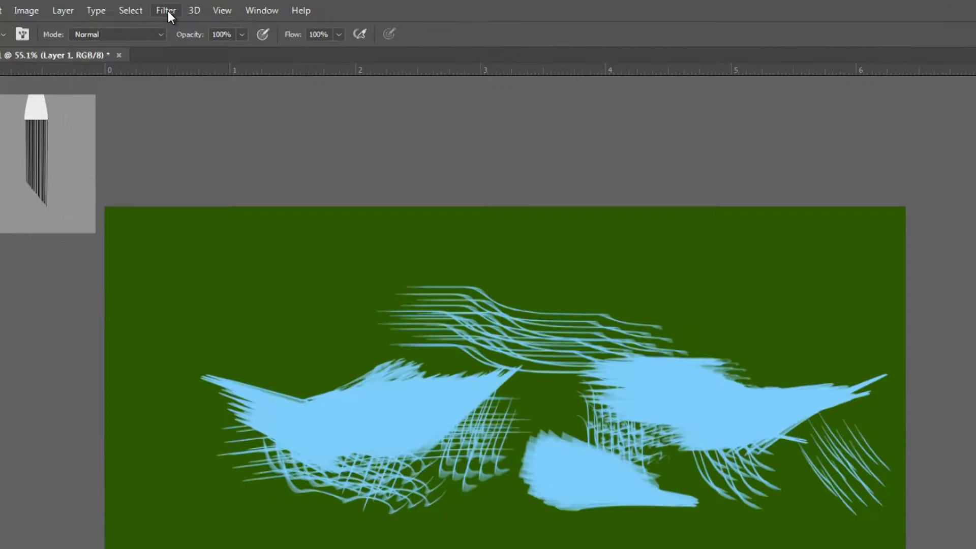
{"action": "left_click", "coordinate": [166, 11]}
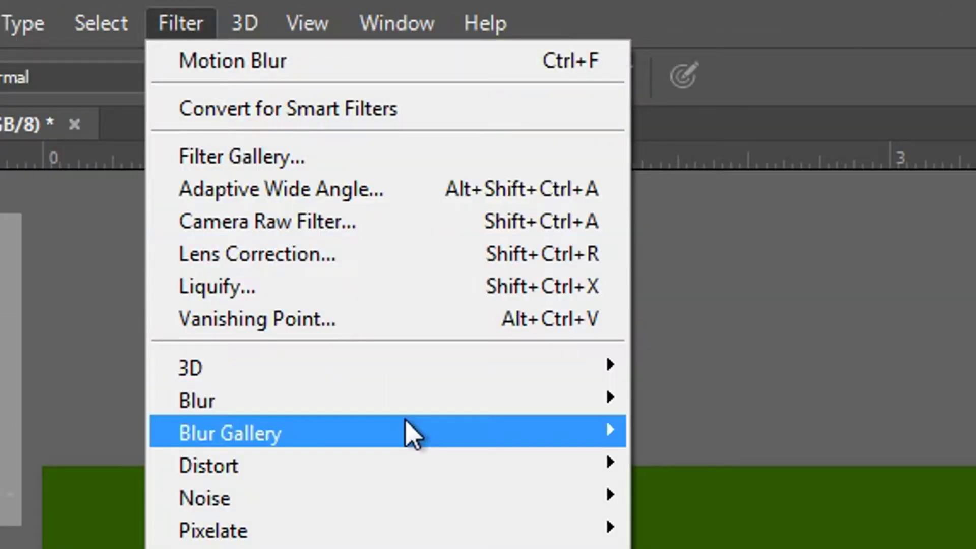
{"action": "mouse_move", "coordinate": [405, 413]}
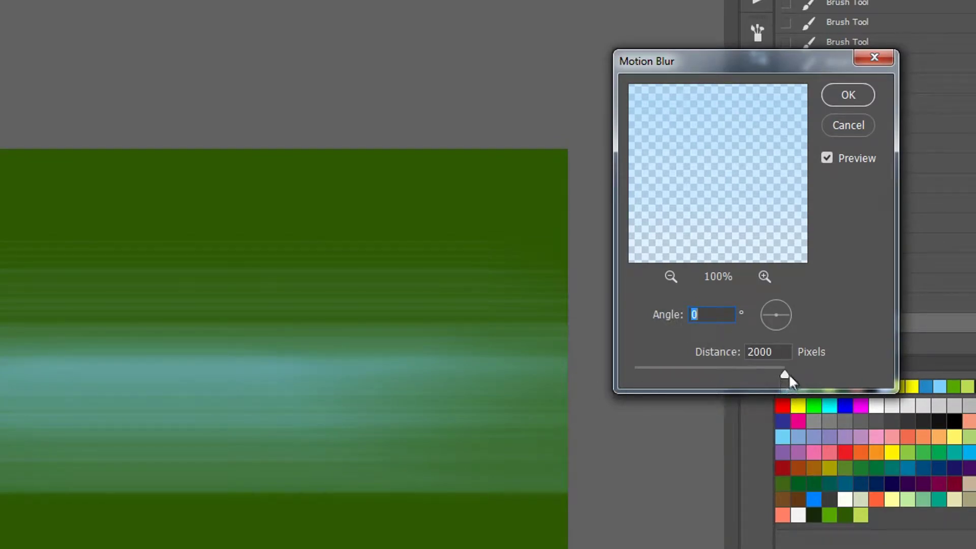
{"action": "key", "text": "Tab"}
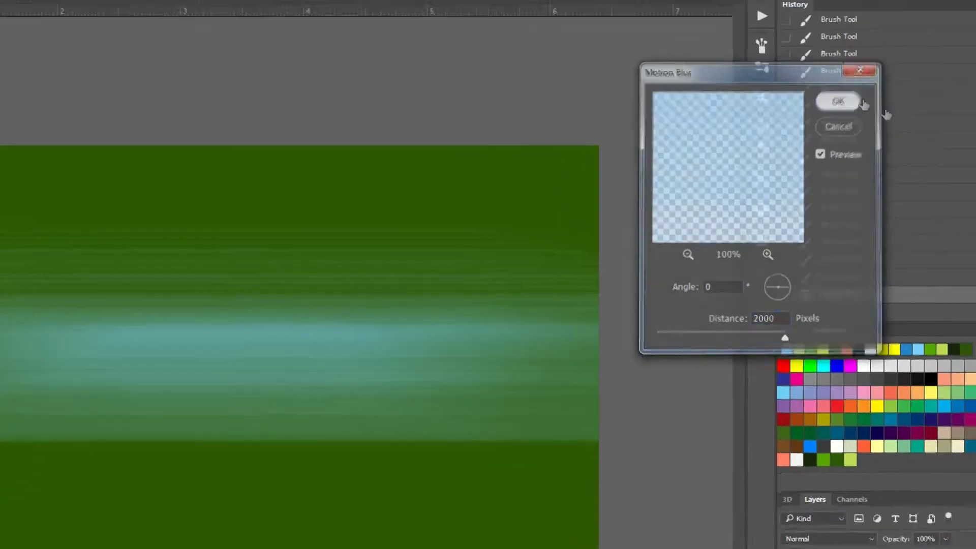
{"action": "left_click", "coordinate": [871, 91]}
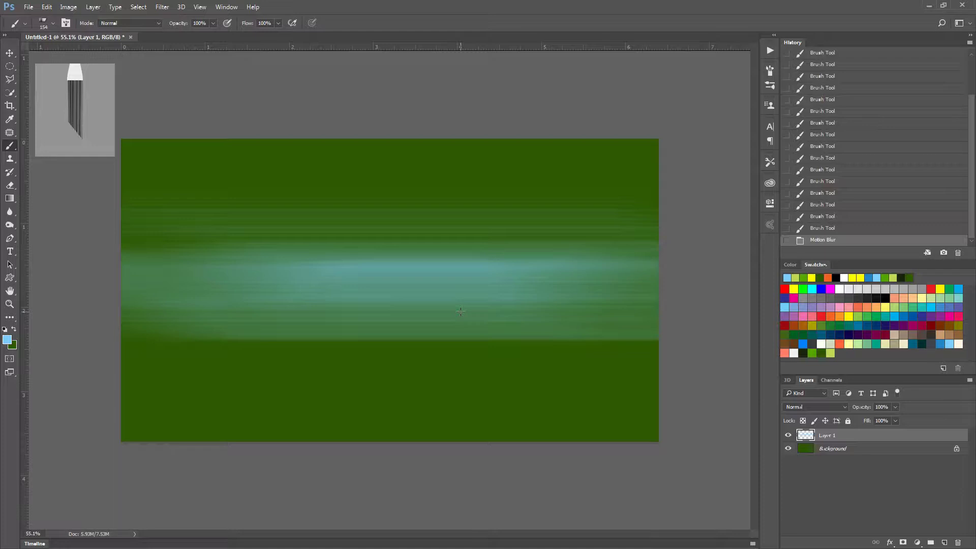
- Free-transform Layer 1, squashing the blurred blue band to about 72% height around its centre
{"action": "key", "text": "v"}
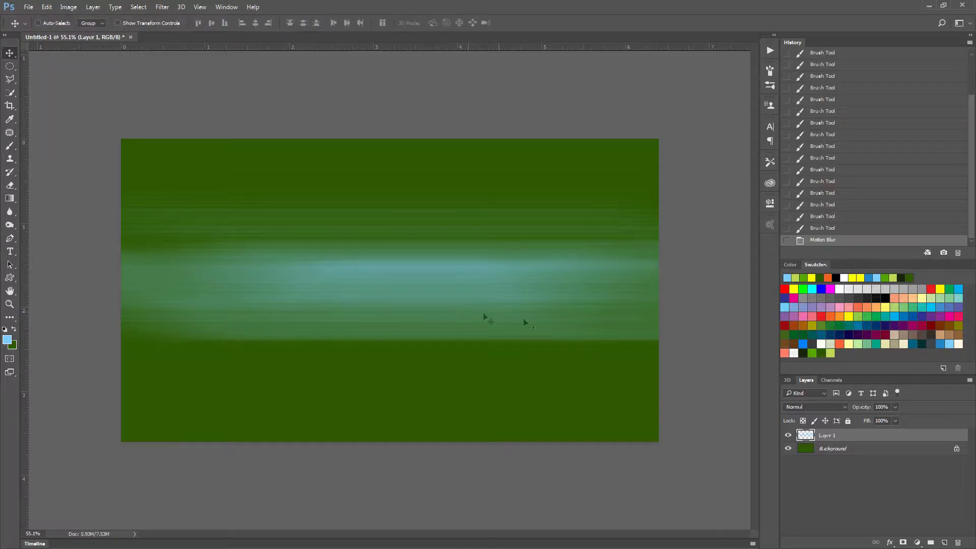
{"action": "key", "text": "ctrl"}
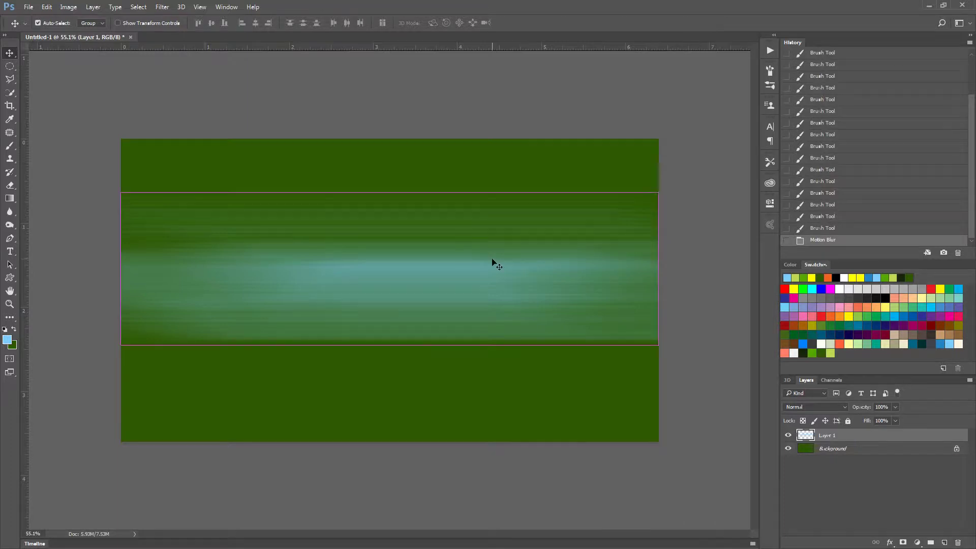
{"action": "key", "text": "ctrl+t"}
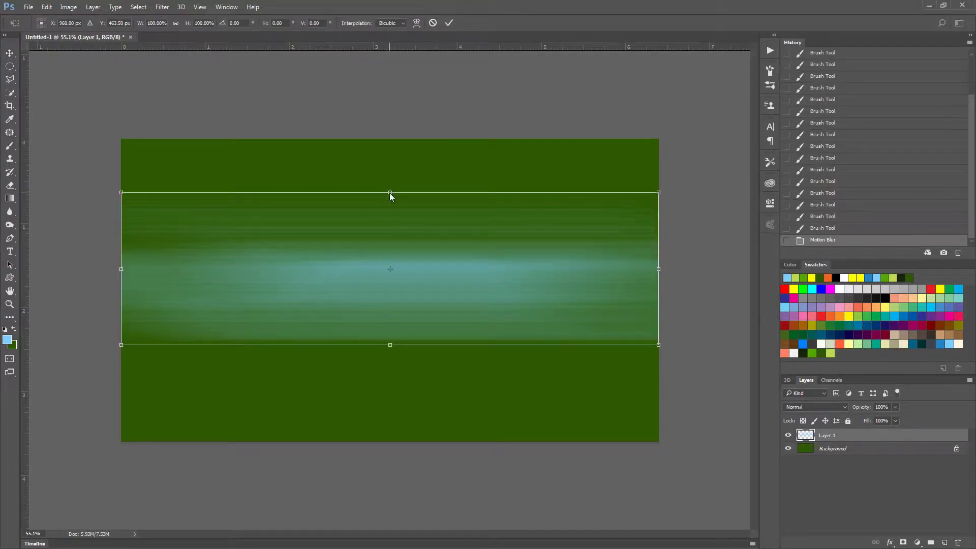
{"action": "left_click_drag", "start_coordinate": [390, 193], "coordinate": [390, 214]}
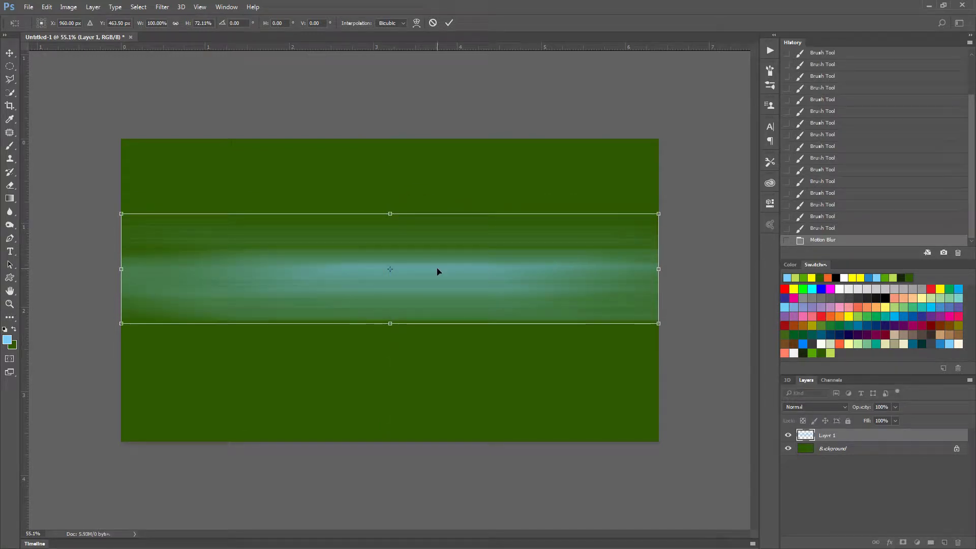
- Switch the transform to Warp and bend the blue streak's right end and middle into a curve
{"action": "right_click", "coordinate": [436, 261]}
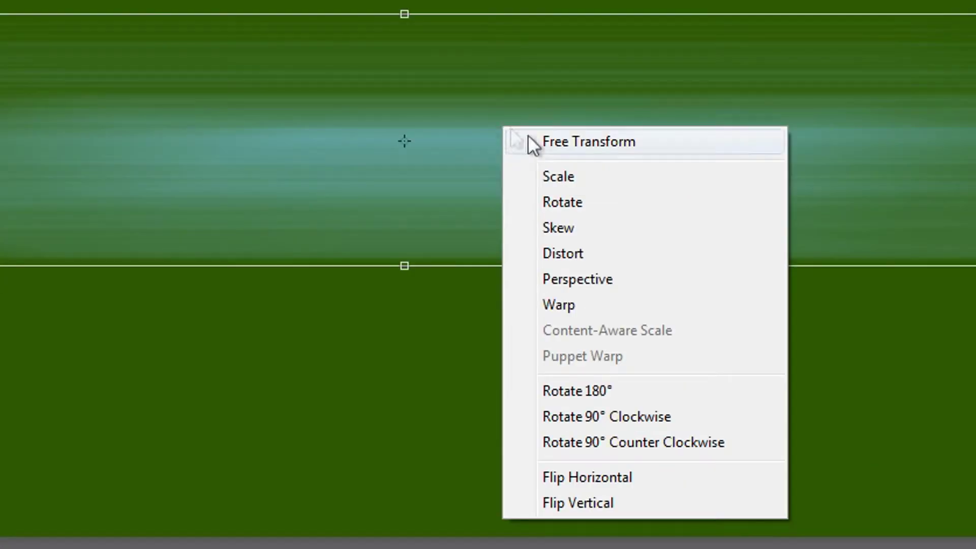
{"action": "left_click", "coordinate": [608, 307]}
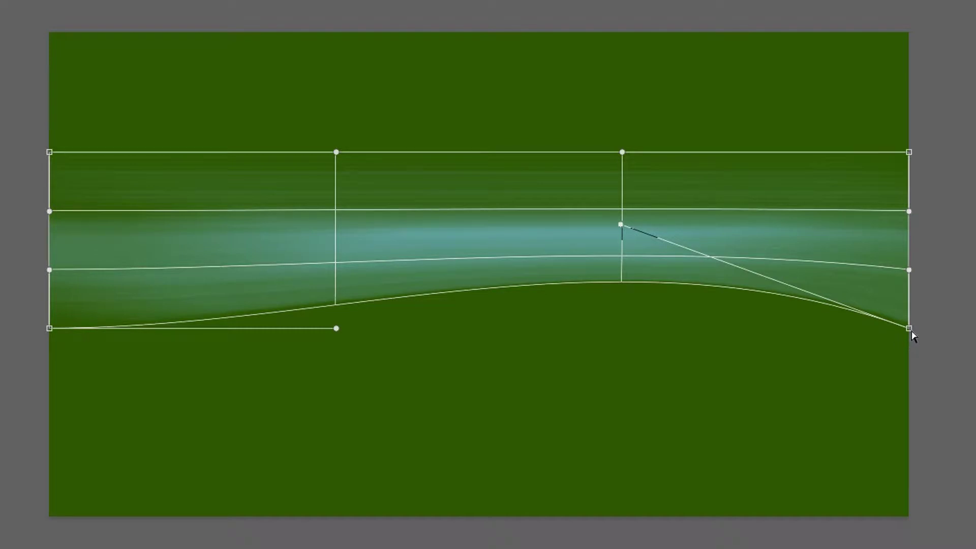
{"action": "left_click_drag", "start_coordinate": [910, 330], "coordinate": [958, 430]}
{"action": "left_click_drag", "start_coordinate": [909, 153], "coordinate": [975, 331]}
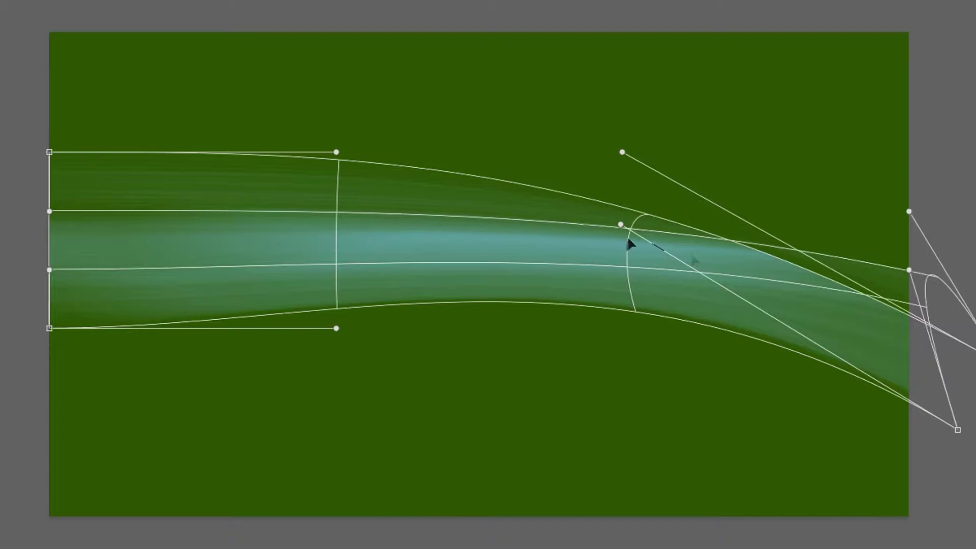
{"action": "left_click_drag", "start_coordinate": [459, 192], "coordinate": [461, 163]}
{"action": "left_click_drag", "start_coordinate": [519, 309], "coordinate": [521, 250]}
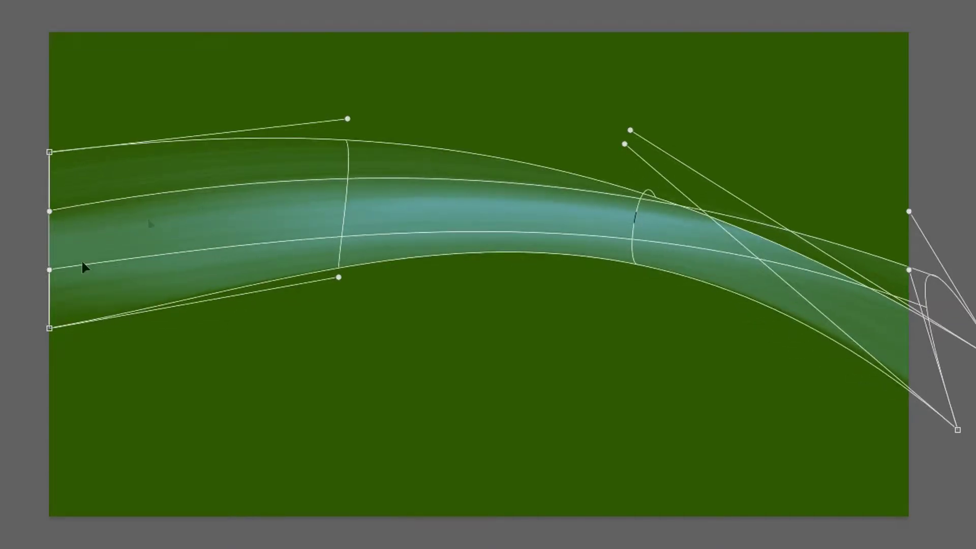
- Pull the streak's left corners and arc outward and upward into a sweeping wave
{"action": "left_click_drag", "start_coordinate": [49, 328], "coordinate": [11, 464]}
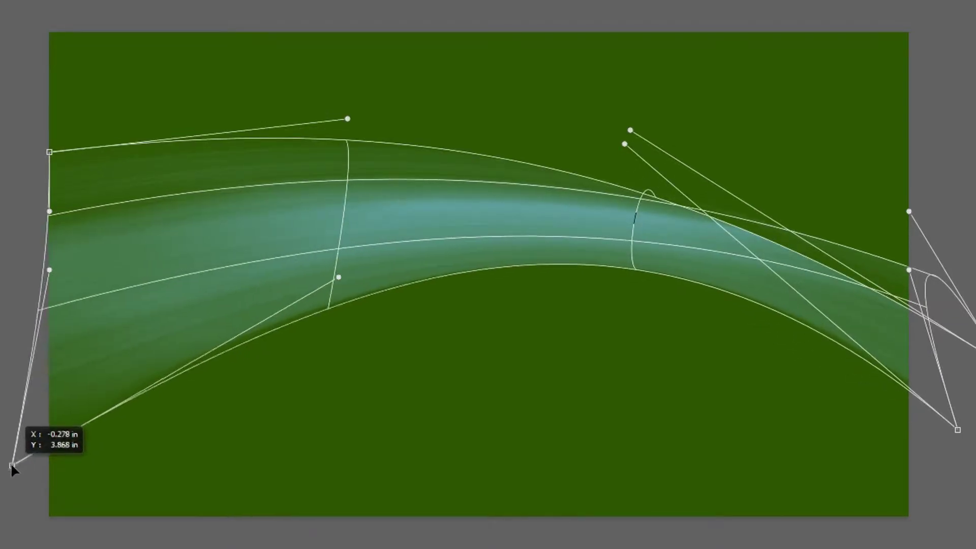
{"action": "left_click_drag", "start_coordinate": [304, 288], "coordinate": [291, 204]}
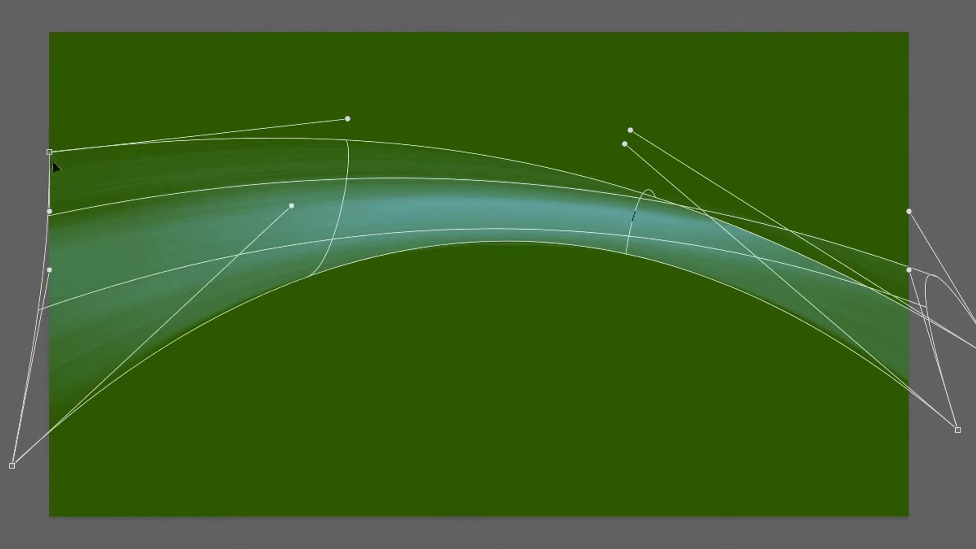
{"action": "left_click_drag", "start_coordinate": [50, 152], "coordinate": [6, 394]}
{"action": "left_click_drag", "start_coordinate": [348, 120], "coordinate": [295, 29]}
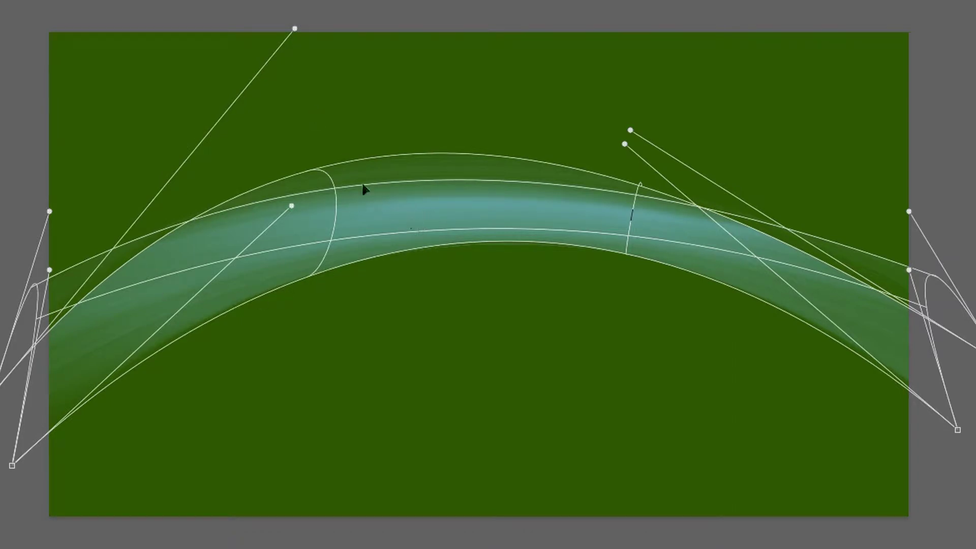
{"action": "left_click_drag", "start_coordinate": [130, 342], "coordinate": [129, 309]}
{"action": "left_click_drag", "start_coordinate": [99, 338], "coordinate": [22, 210]}
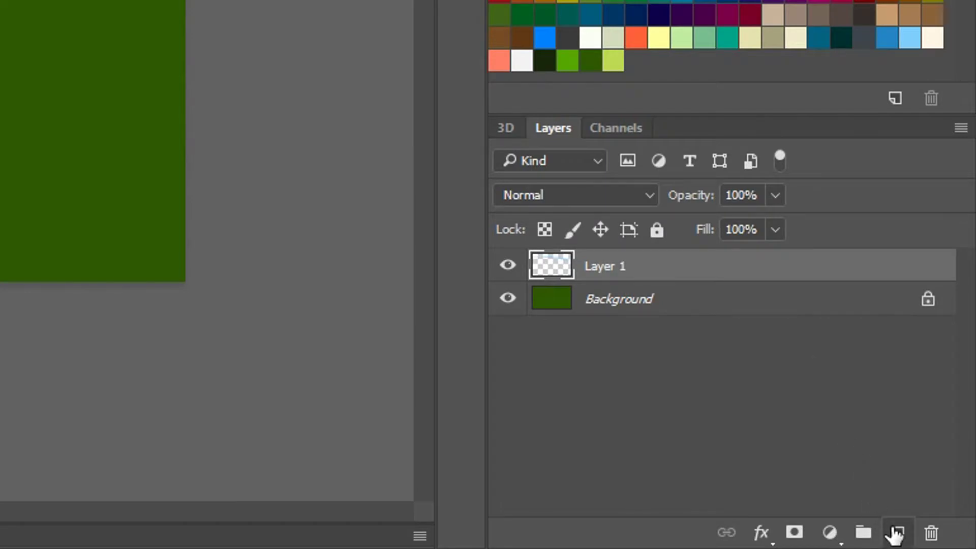
- Add Layer 2, make the yellow-green swatch the foreground colour, and choose a bristle brush tip
{"action": "left_click", "coordinate": [944, 542]}
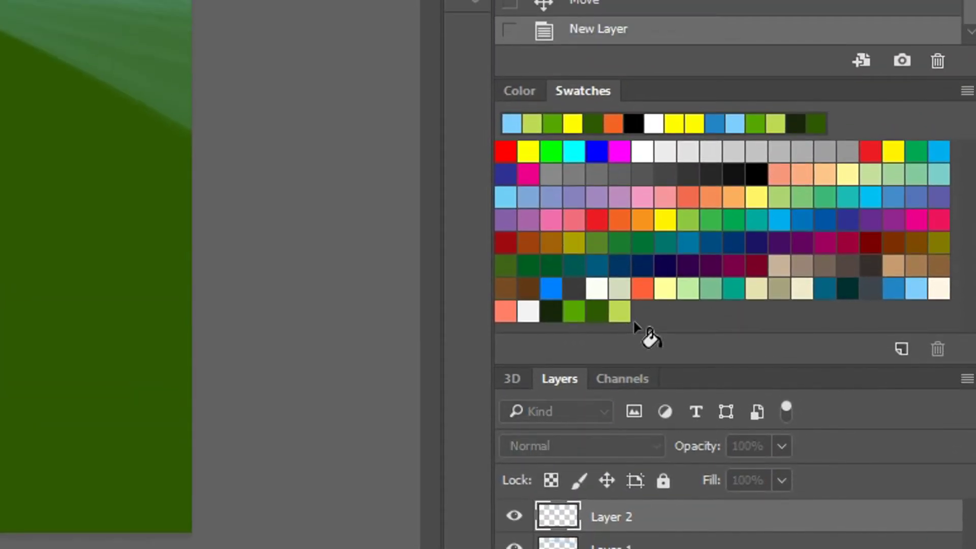
{"action": "left_click", "coordinate": [633, 319]}
{"action": "left_click", "coordinate": [609, 204]}
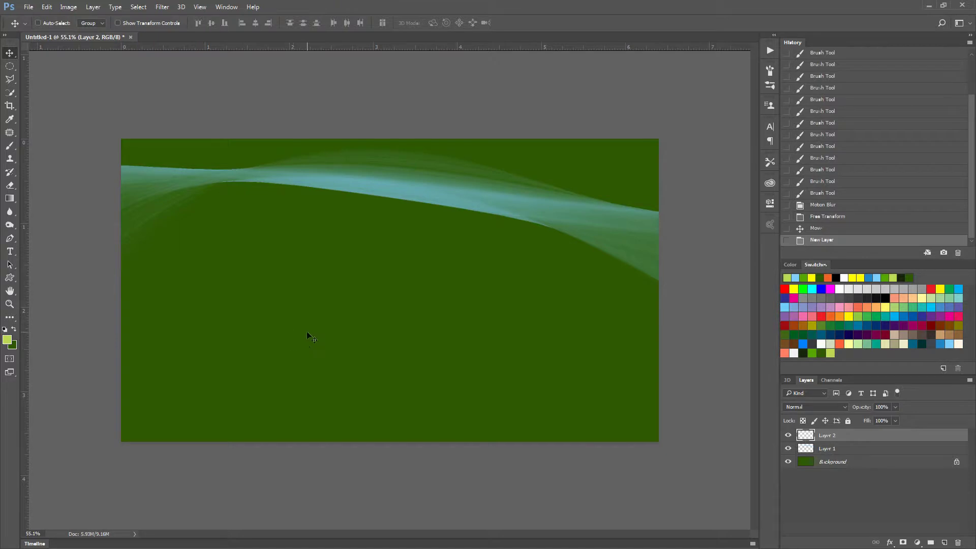
{"action": "key", "text": "b"}
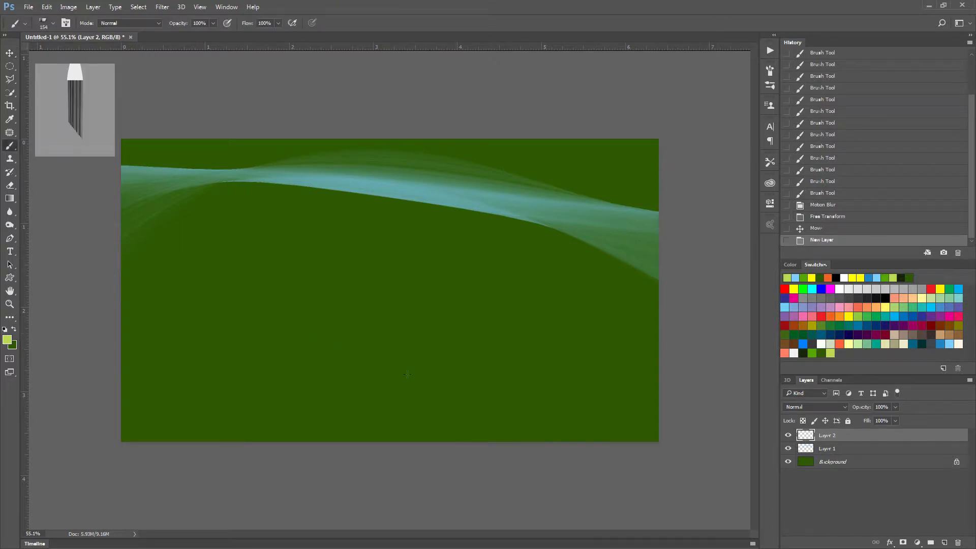
{"action": "right_click", "coordinate": [462, 336]}
{"action": "left_click", "coordinate": [502, 433]}
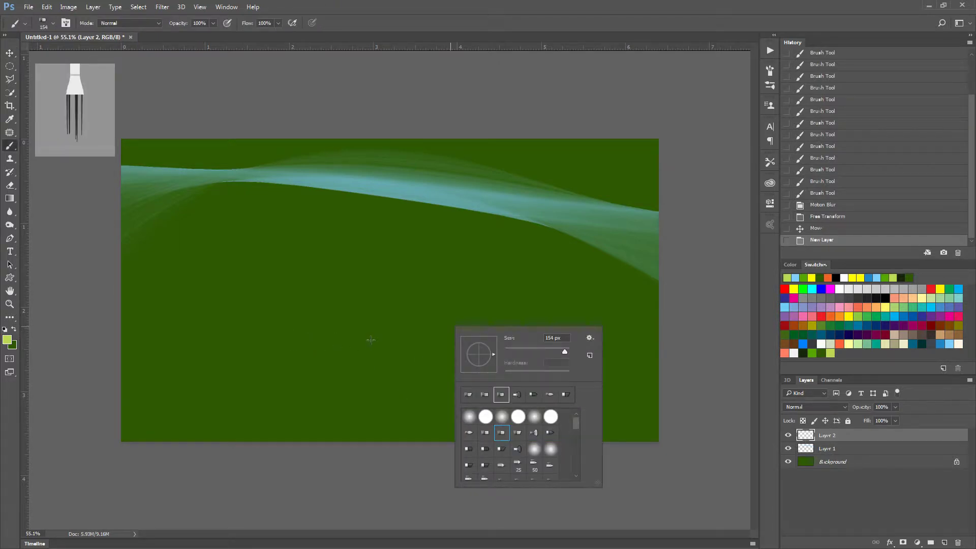
- Paint a broad yellow-green band of blobs just below the canvas centre
{"action": "left_click", "coordinate": [356, 314]}
{"action": "mouse_move", "coordinate": [355, 314]}
{"action": "left_mouse_down"}
{"action": "mouse_move", "coordinate": [346, 312]}
{"action": "mouse_move", "coordinate": [379, 340]}
{"action": "left_mouse_up"}
{"action": "mouse_move", "coordinate": [572, 351]}
{"action": "left_mouse_down"}
{"action": "mouse_move", "coordinate": [491, 331]}
{"action": "mouse_move", "coordinate": [378, 326]}
{"action": "left_mouse_up"}
{"action": "mouse_move", "coordinate": [285, 325]}
{"action": "left_mouse_down"}
{"action": "mouse_move", "coordinate": [216, 333]}
{"action": "mouse_move", "coordinate": [381, 346]}
{"action": "left_mouse_up"}
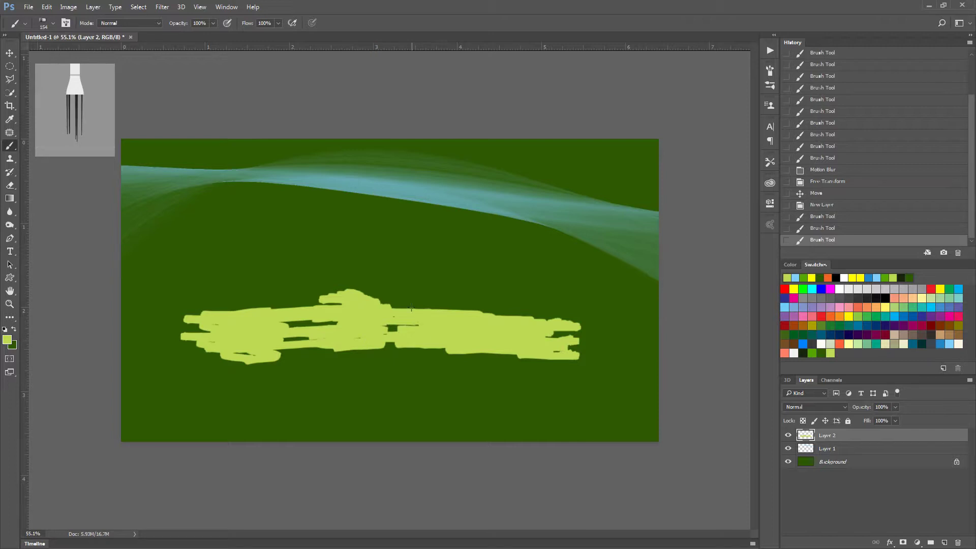
- Shrink the brush to size 16 and paint five thin horizontal yellow-green streaks around the band
{"action": "right_click", "coordinate": [412, 270], "text": "alt"}
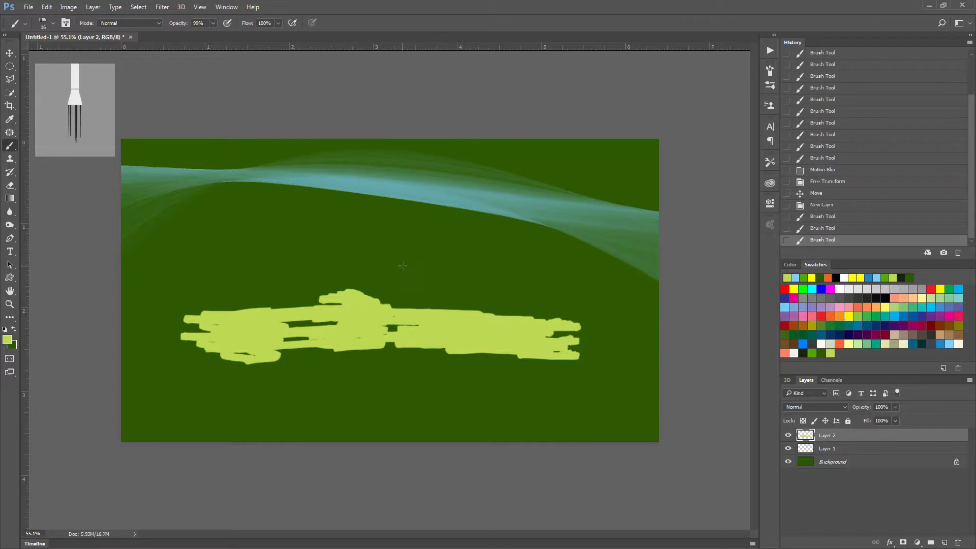
{"action": "mouse_move", "coordinate": [384, 268]}
{"action": "left_mouse_down"}
{"action": "mouse_move", "coordinate": [272, 266]}
{"action": "mouse_move", "coordinate": [536, 264]}
{"action": "left_mouse_up"}
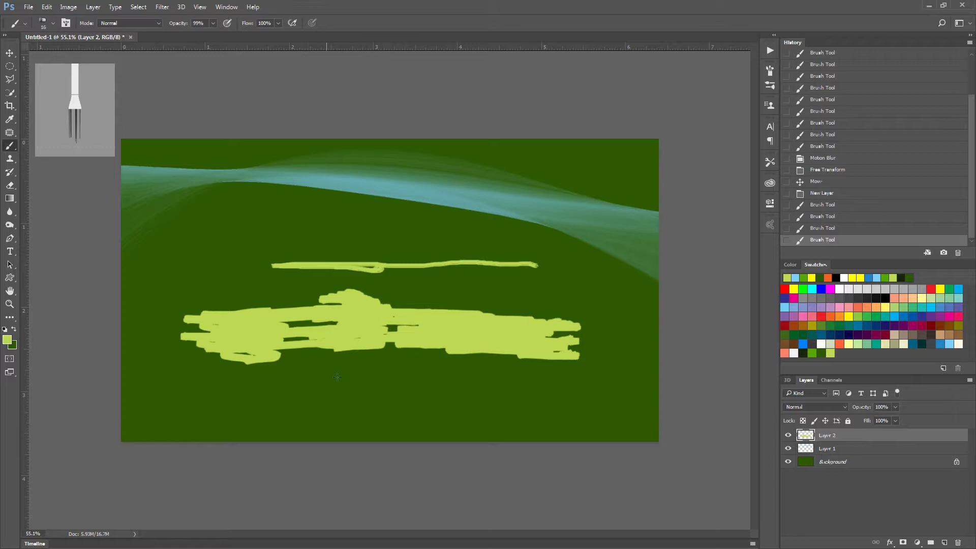
{"action": "left_click_drag", "start_coordinate": [321, 362], "coordinate": [384, 362]}
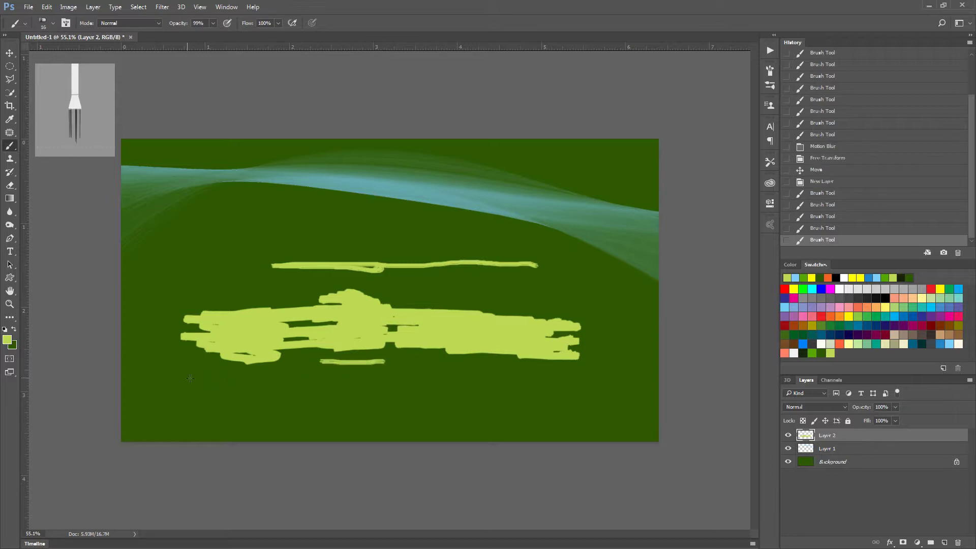
{"action": "left_click_drag", "start_coordinate": [190, 378], "coordinate": [448, 372]}
{"action": "left_click_drag", "start_coordinate": [620, 379], "coordinate": [486, 383]}
{"action": "left_click_drag", "start_coordinate": [218, 287], "coordinate": [162, 285]}
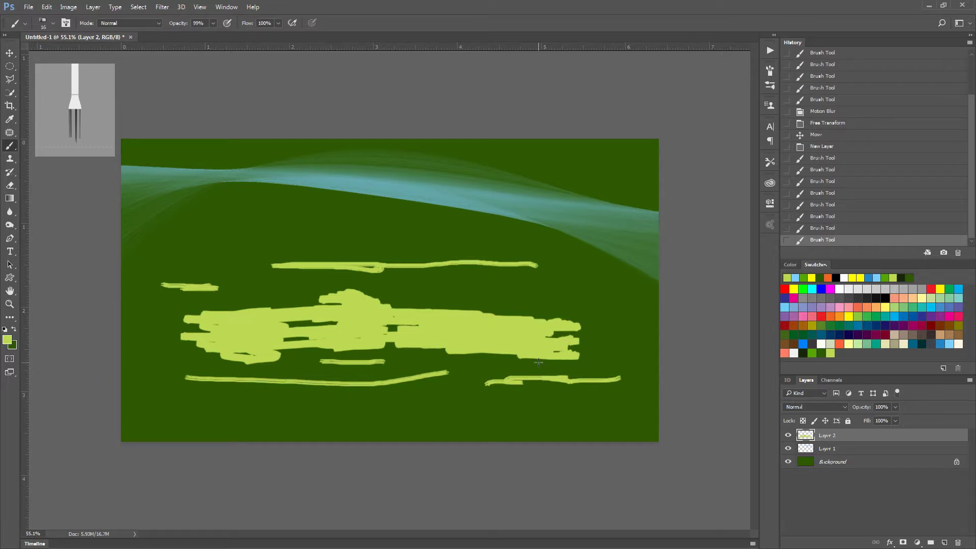
- Reapply the horizontal motion blur to Layer 2's yellow-green strokes with Ctrl+F and fit the canvas in view
{"action": "key", "text": "ctrl+f"}
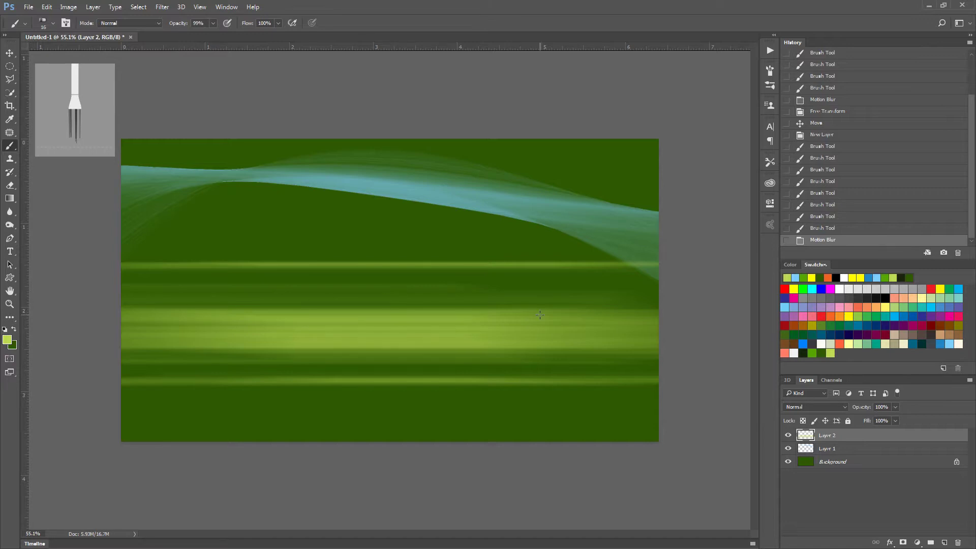
{"action": "key", "text": "ctrl+0"}
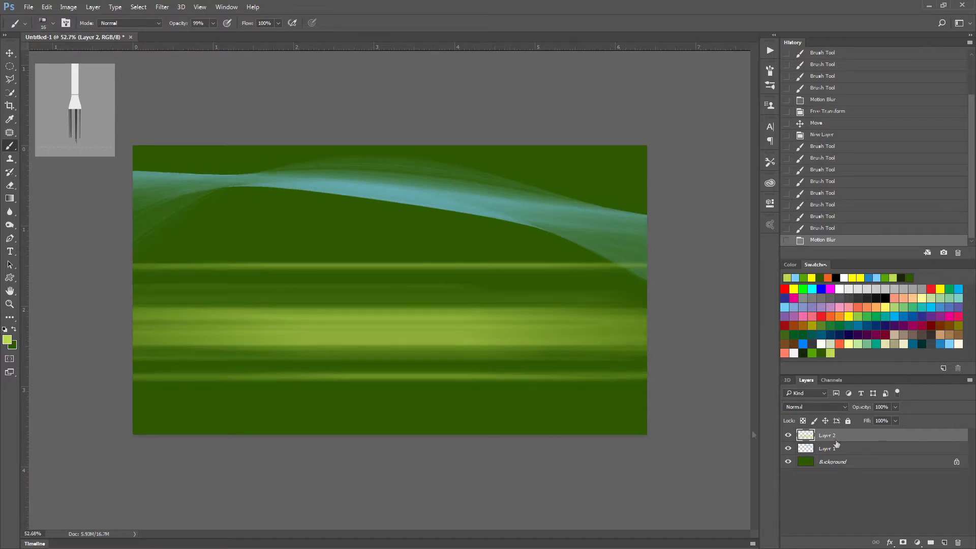
{"action": "key", "text": "ctrl+t"}
- Squash the yellow-green streaks slightly, switch to Warp, and bend their middle into curves
{"action": "left_click_drag", "start_coordinate": [390, 261], "coordinate": [390, 271]}
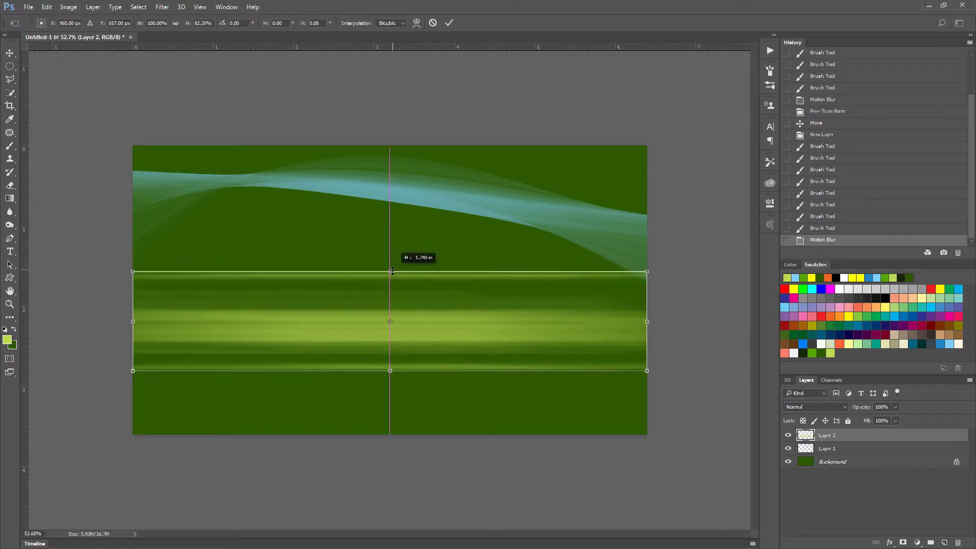
{"action": "right_click", "coordinate": [501, 337]}
{"action": "left_click", "coordinate": [569, 418]}
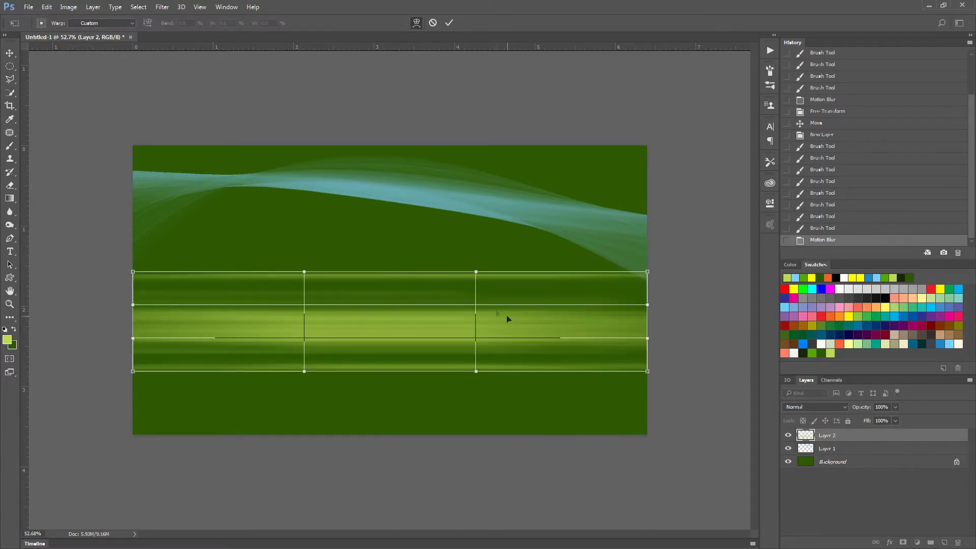
{"action": "left_click_drag", "start_coordinate": [481, 301], "coordinate": [473, 329]}
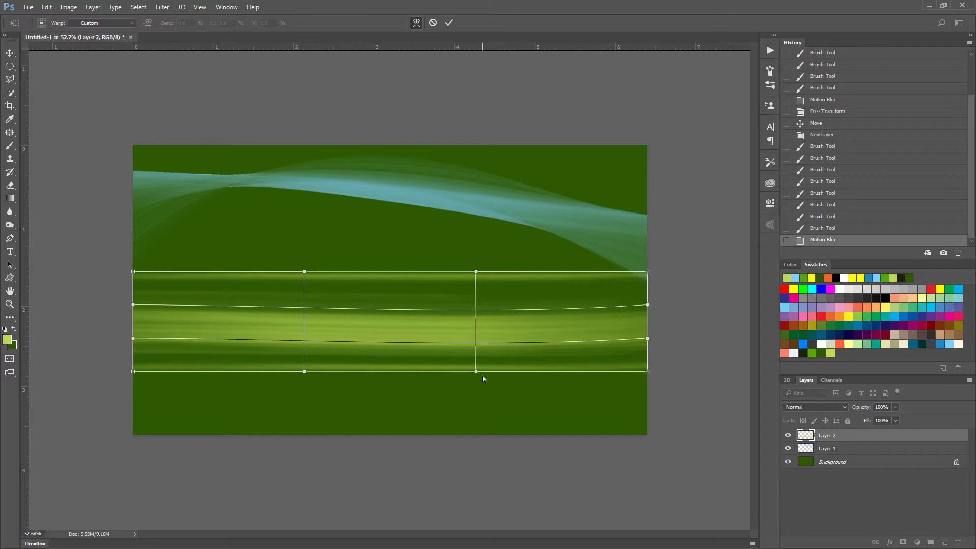
{"action": "left_click_drag", "start_coordinate": [477, 371], "coordinate": [479, 405]}
{"action": "left_click_drag", "start_coordinate": [476, 272], "coordinate": [473, 339]}
{"action": "left_click_drag", "start_coordinate": [304, 279], "coordinate": [299, 219]}
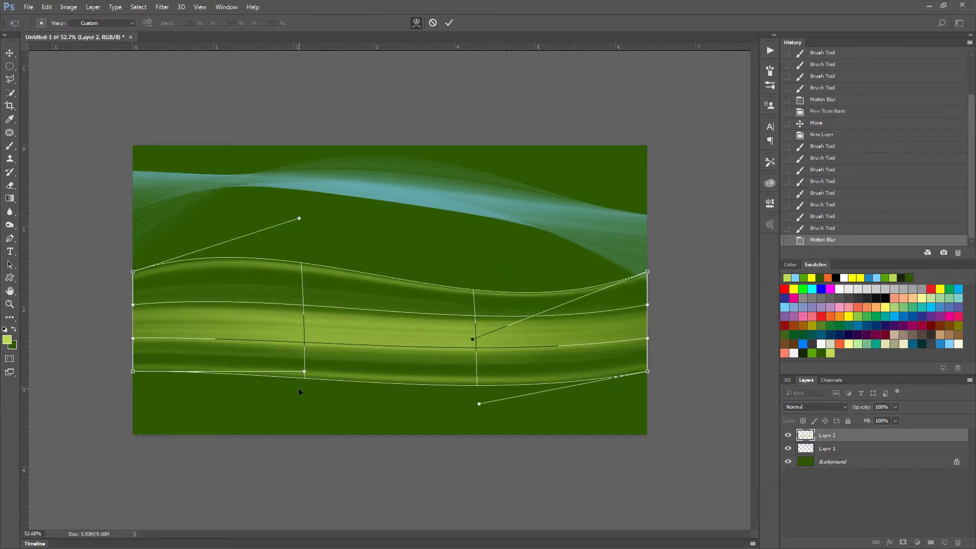
{"action": "left_click_drag", "start_coordinate": [305, 372], "coordinate": [285, 260]}
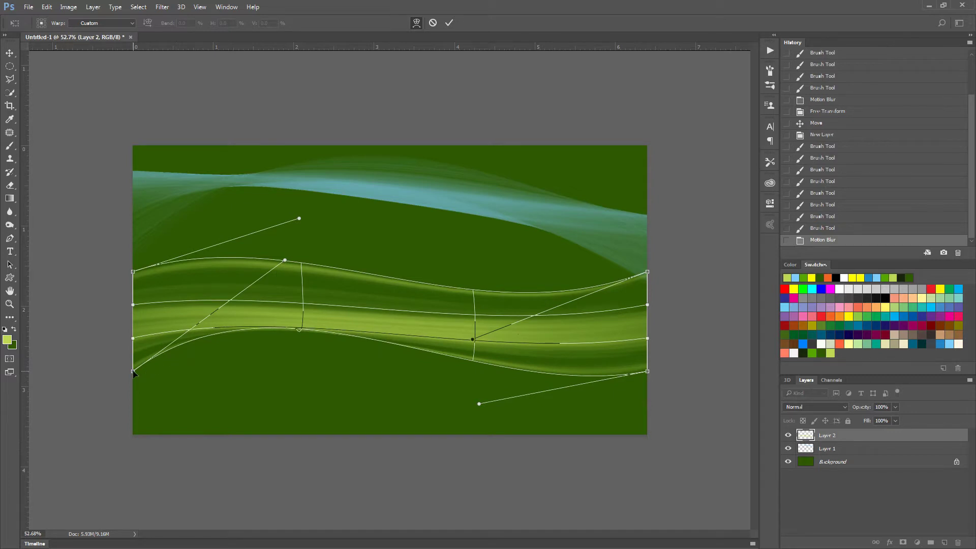
- Pull the warp corners outward and refine the curves into flowing S-waves across the lower canvas
{"action": "left_click_drag", "start_coordinate": [133, 372], "coordinate": [120, 422]}
{"action": "left_click_drag", "start_coordinate": [134, 272], "coordinate": [52, 276]}
{"action": "left_click_drag", "start_coordinate": [647, 273], "coordinate": [690, 172]}
{"action": "left_click_drag", "start_coordinate": [649, 372], "coordinate": [716, 365]}
{"action": "left_click_drag", "start_coordinate": [479, 403], "coordinate": [537, 425]}
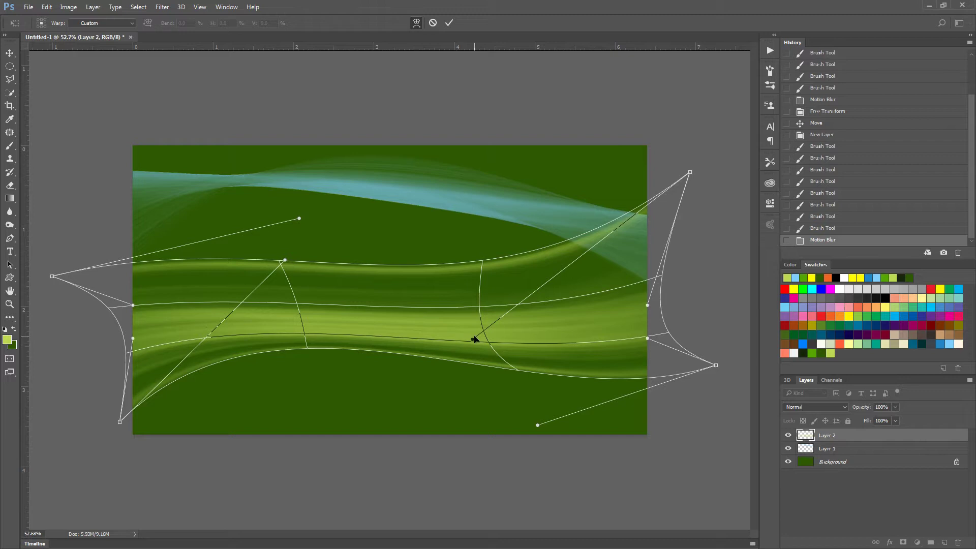
{"action": "left_click_drag", "start_coordinate": [473, 339], "coordinate": [534, 391]}
{"action": "left_click_drag", "start_coordinate": [299, 218], "coordinate": [235, 98]}
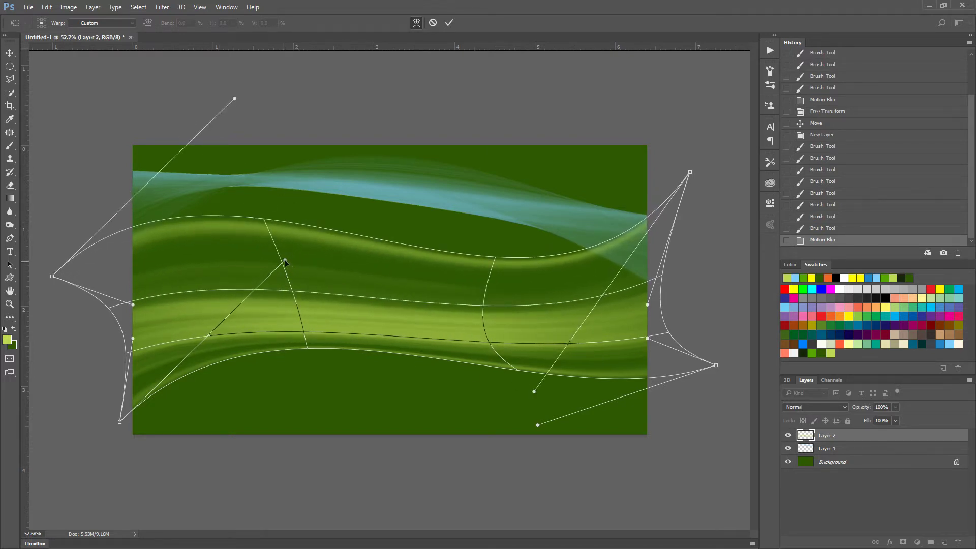
{"action": "left_click_drag", "start_coordinate": [284, 261], "coordinate": [246, 206]}
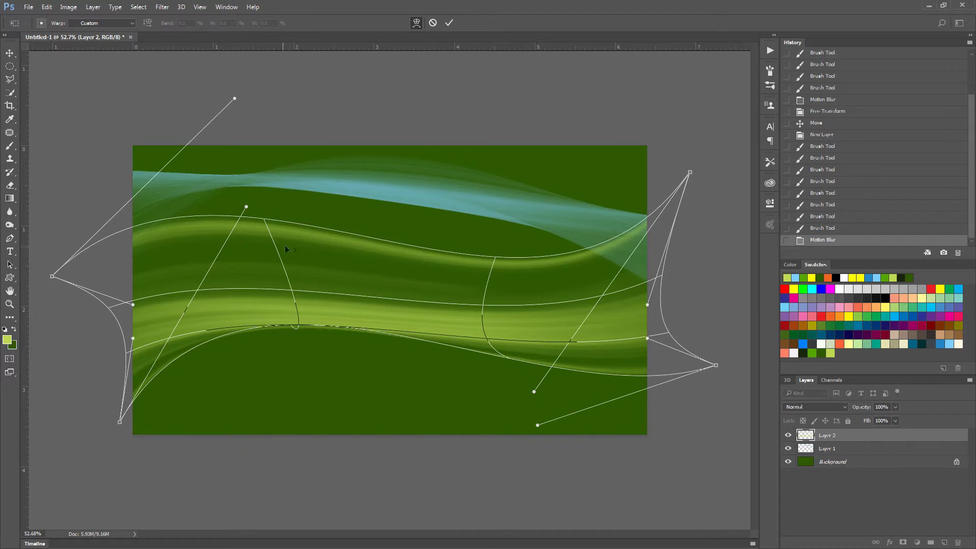
{"action": "left_click_drag", "start_coordinate": [406, 244], "coordinate": [398, 288]}
- Commit the warp and move Layer 2's wavy green band down to sit just beneath the blue wave
{"action": "key", "text": "b"}
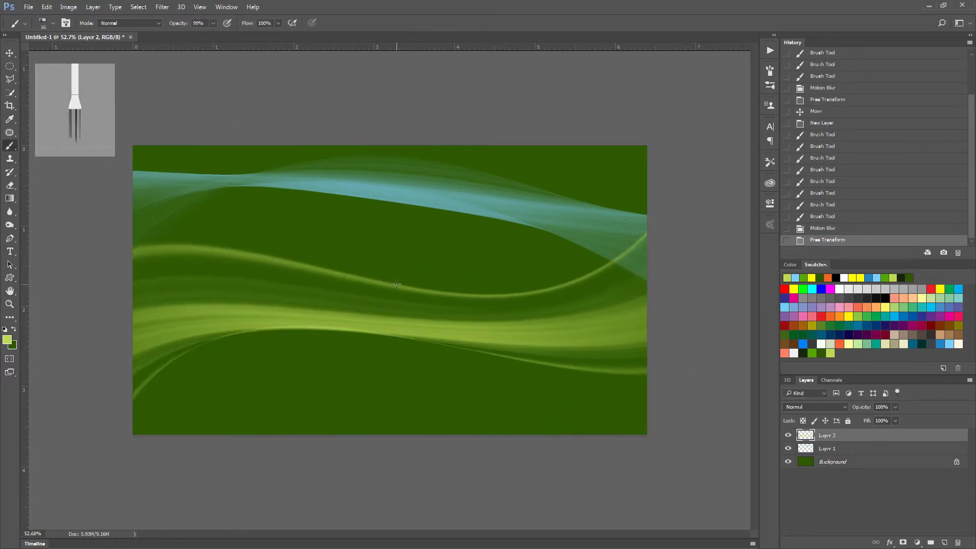
{"action": "key", "text": "v"}
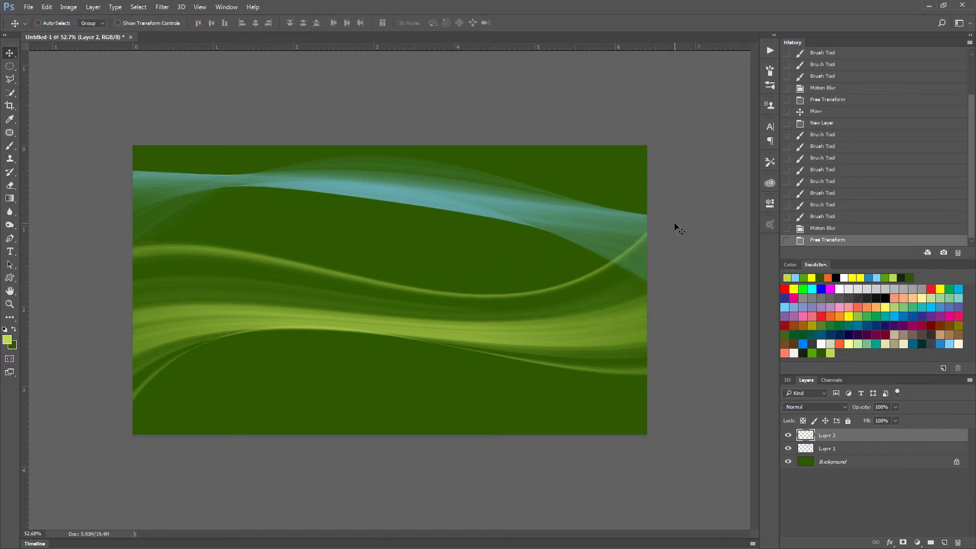
{"action": "left_click_drag", "start_coordinate": [425, 295], "coordinate": [433, 339]}
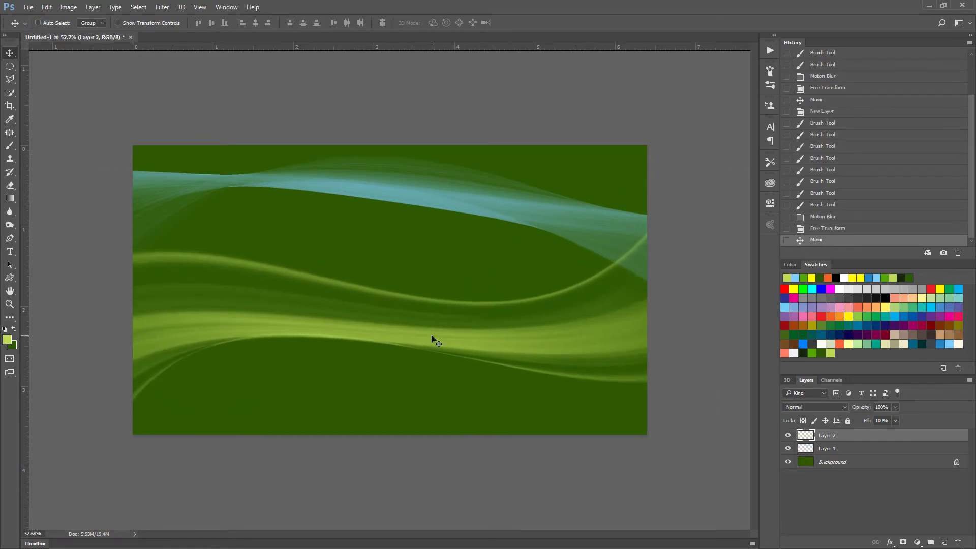